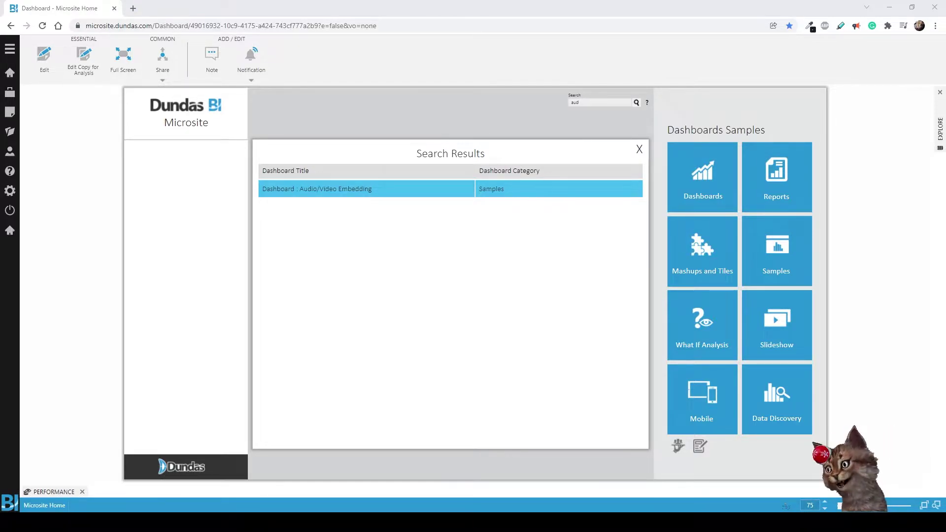
Open the Audio/Video Embedding dashboard from the results and let its audio clip play.
{"action": "left_click", "coordinate": [327, 188]}
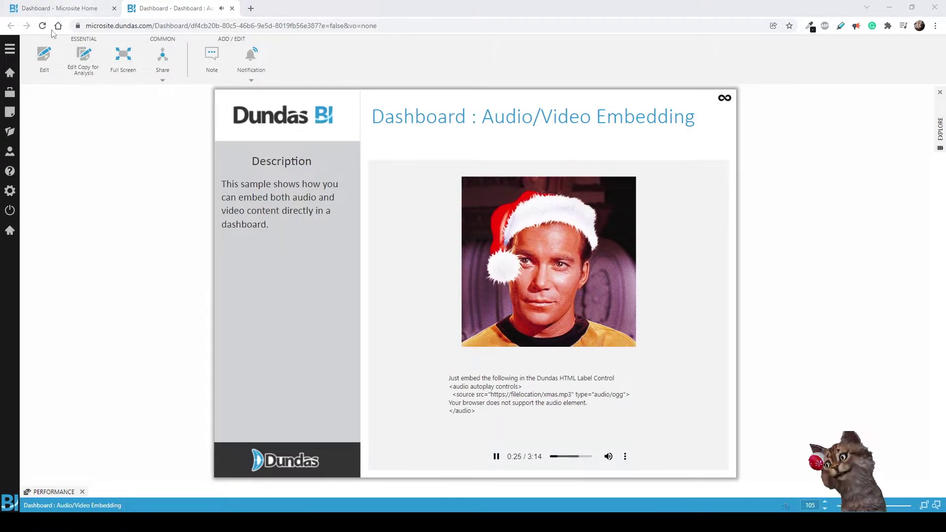
Switch the dashboard to edit mode, select the audio player label, and glance at the Components list.
{"action": "left_click", "coordinate": [44, 56]}
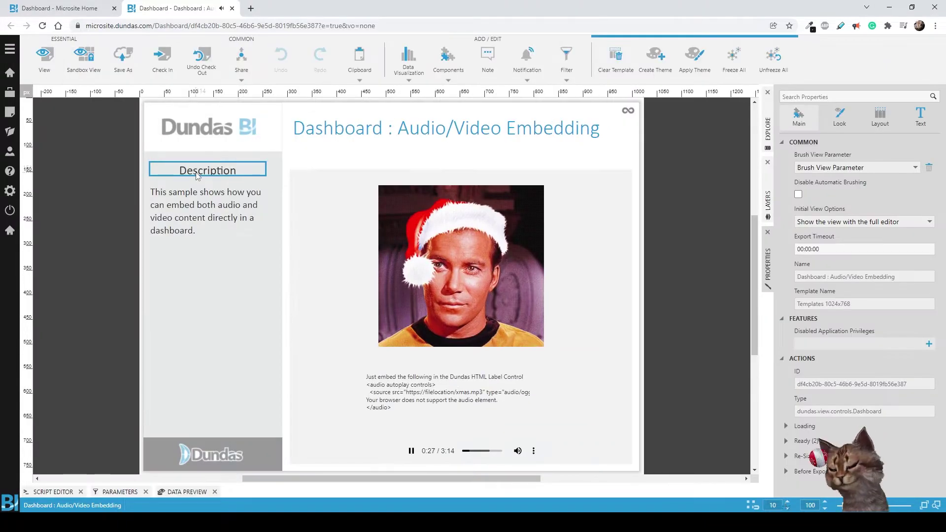
{"action": "left_click", "coordinate": [495, 453]}
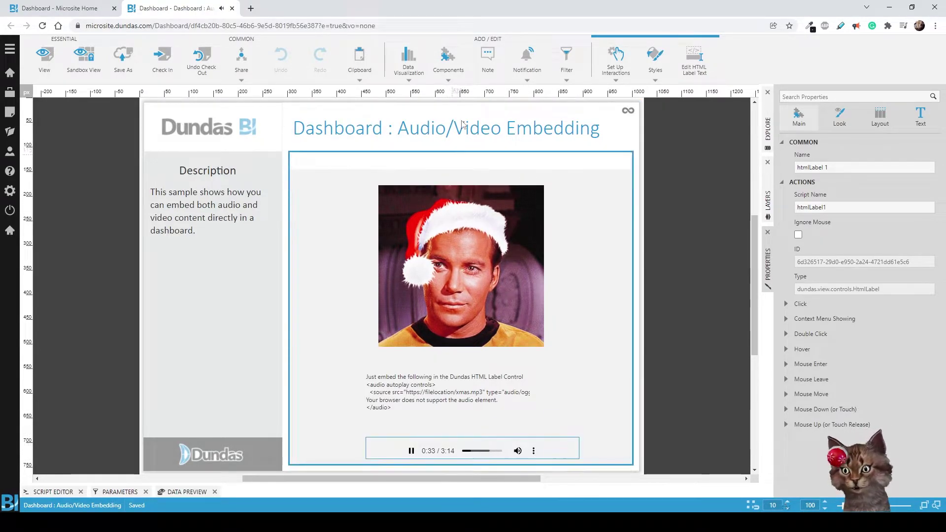
{"action": "left_click", "coordinate": [447, 59]}
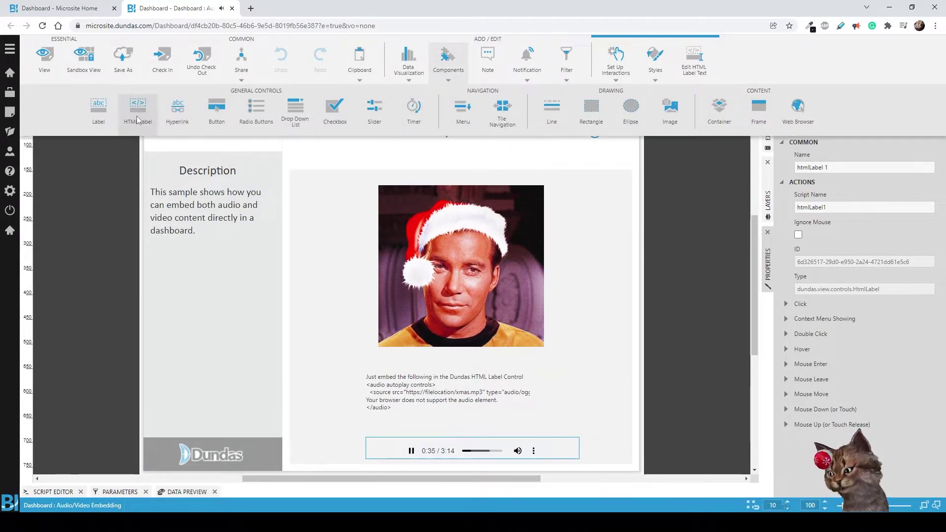
{"action": "left_click", "coordinate": [730, 229]}
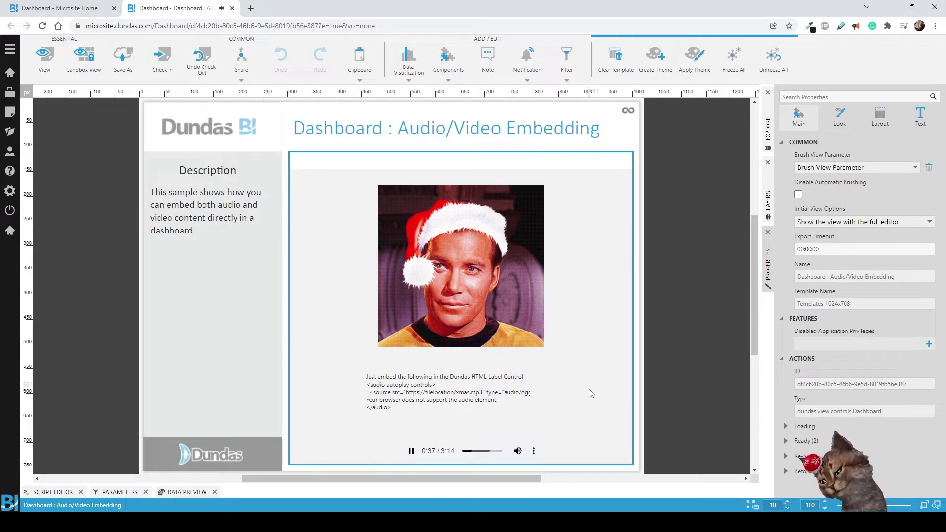
Review htmlLabel1's HTML text, then open the dashboard's second Ready script in the Script Editor.
{"action": "left_click", "coordinate": [515, 457]}
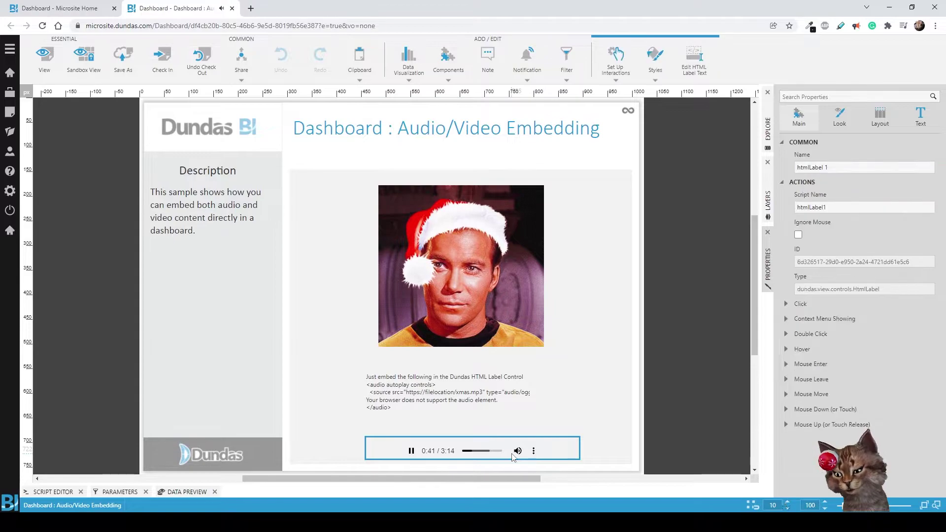
{"action": "left_click", "coordinate": [920, 117]}
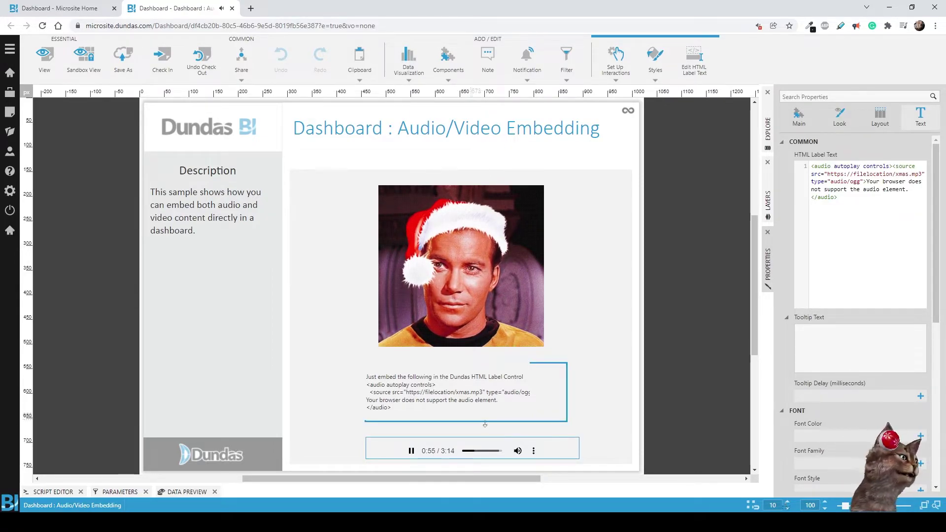
{"action": "left_click", "coordinate": [693, 264]}
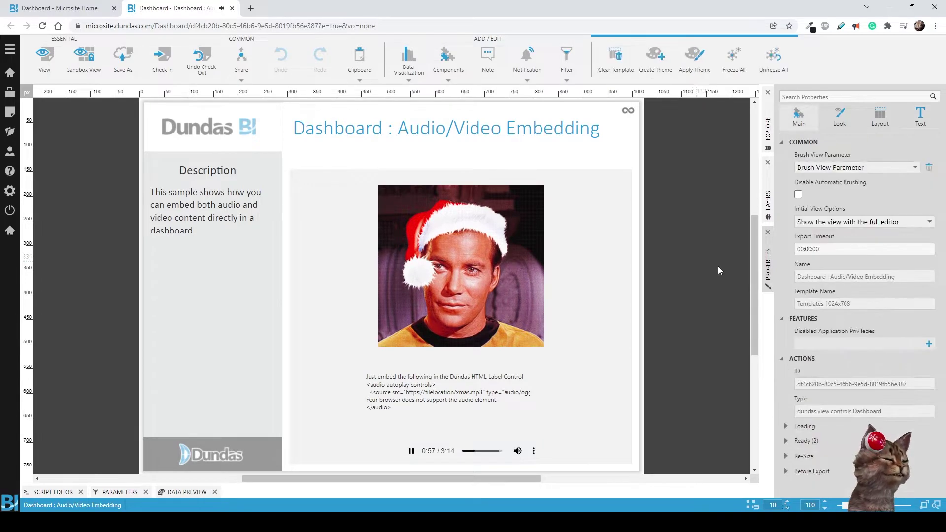
{"action": "left_click", "coordinate": [820, 443]}
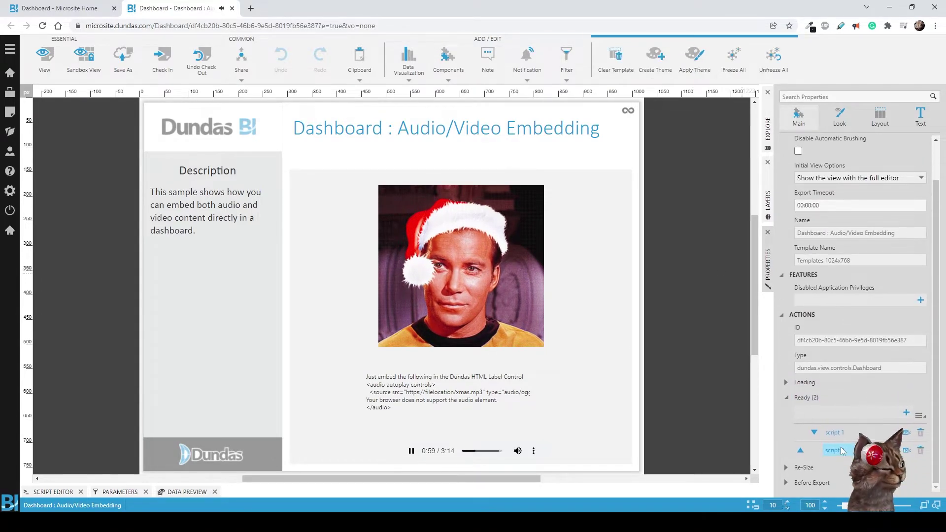
{"action": "left_click", "coordinate": [836, 450]}
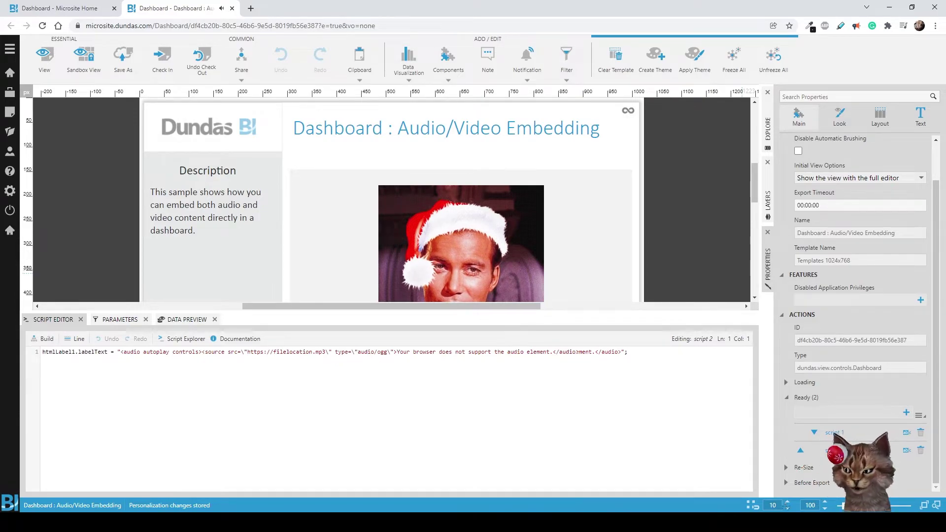
{"action": "key", "text": "Right"}
{"action": "key", "text": "Right"}
{"action": "key", "text": "Right"}
{"action": "key", "text": "Right"}
{"action": "key", "text": "Right"}
{"action": "key", "text": "Right"}
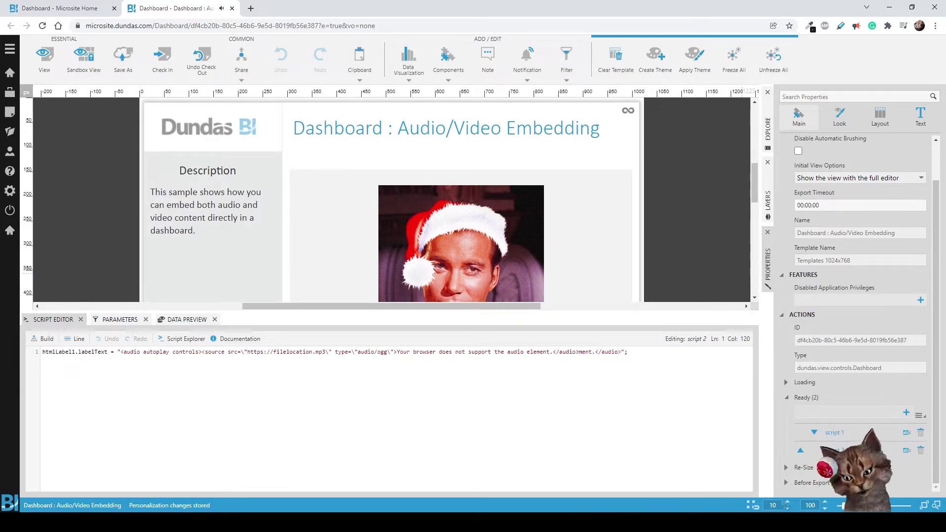
{"action": "key", "text": "Right"}
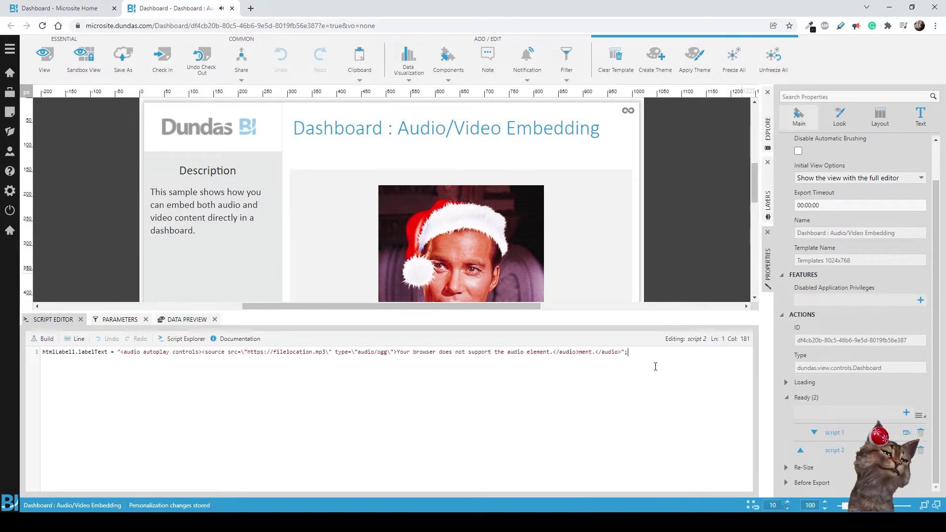